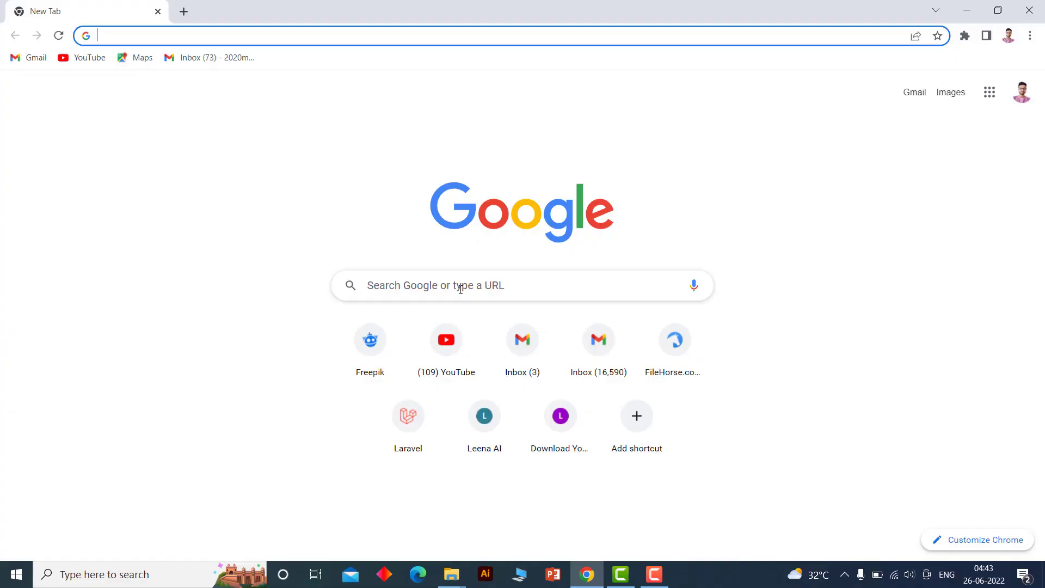
Google 'freecad' and open the result 'FreeCAD: Your own 3D parametric modeler'
left_click(461, 288)
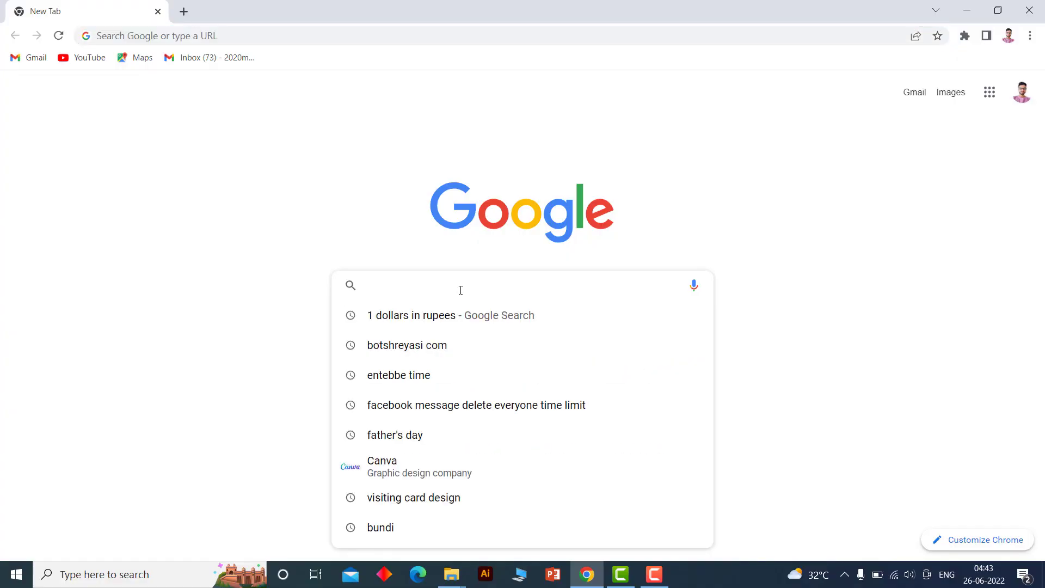
type("fr")
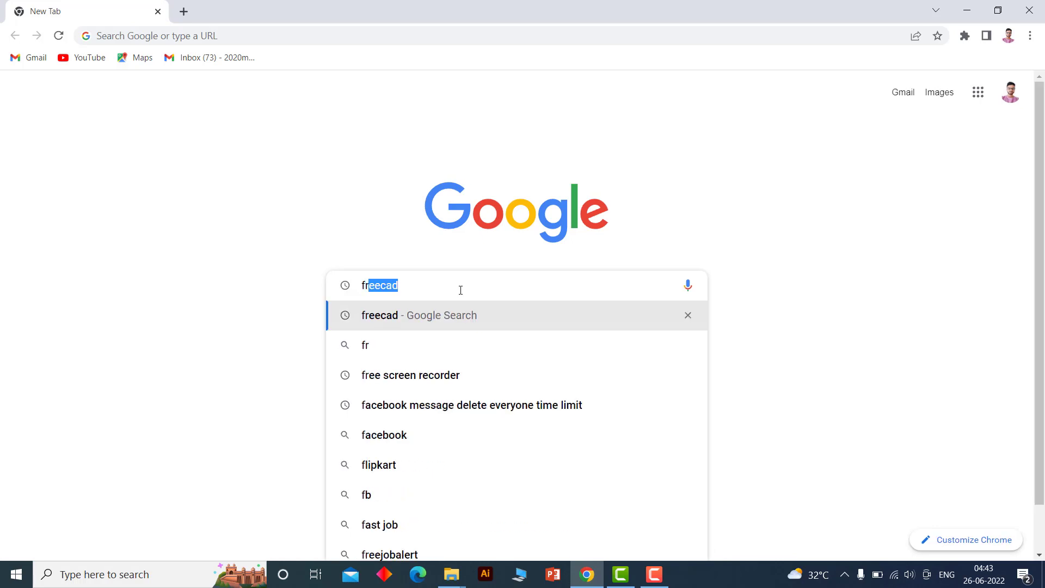
type("eecad")
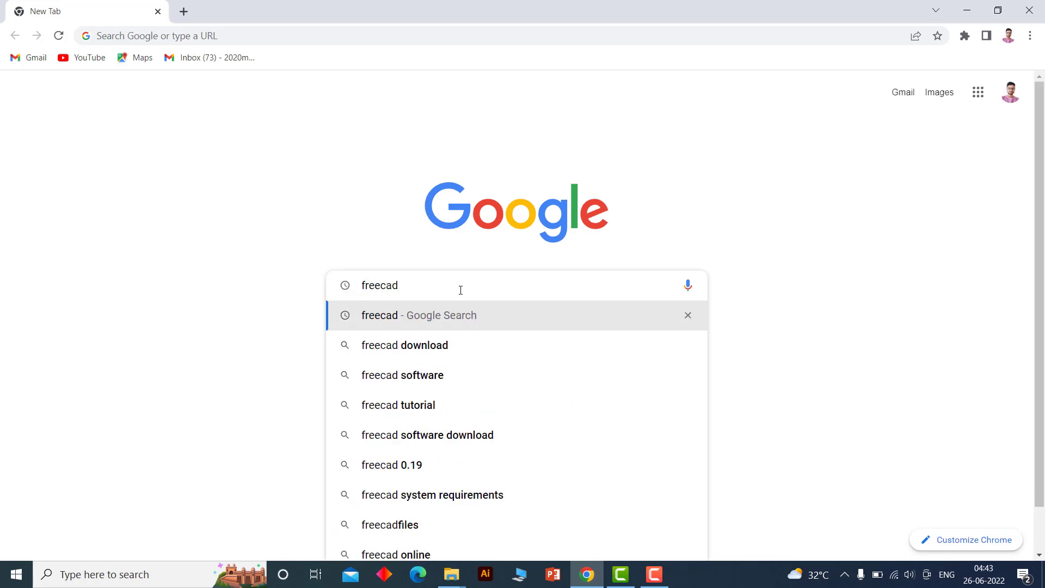
key("Return")
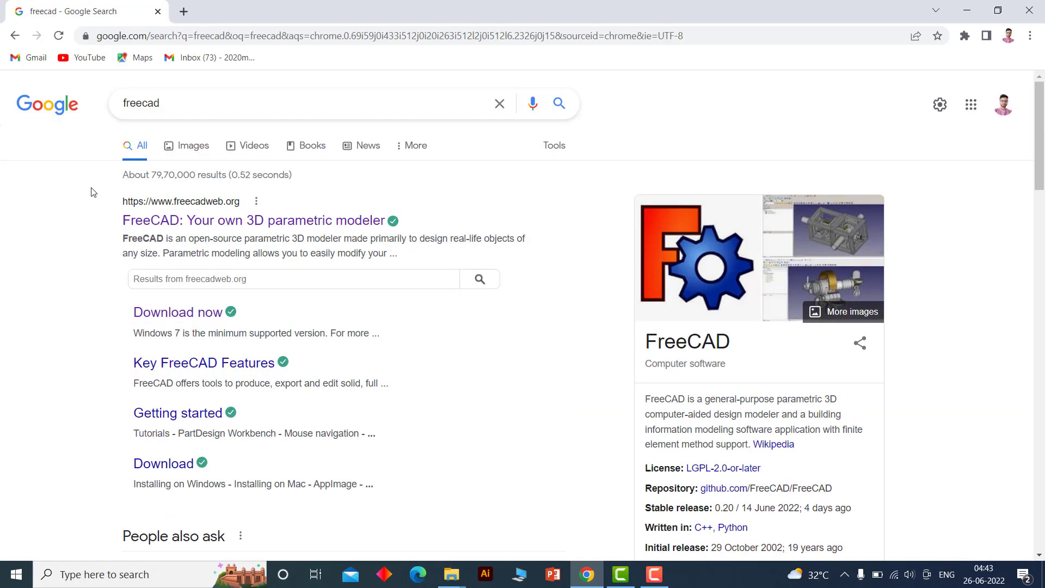
left_click_drag(93, 188, 441, 227)
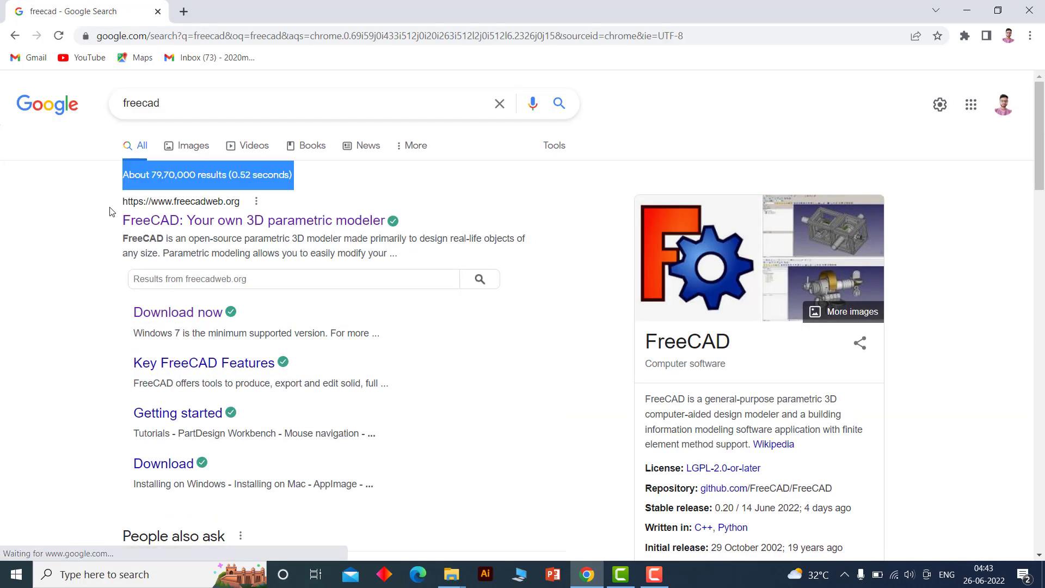
left_click(442, 224)
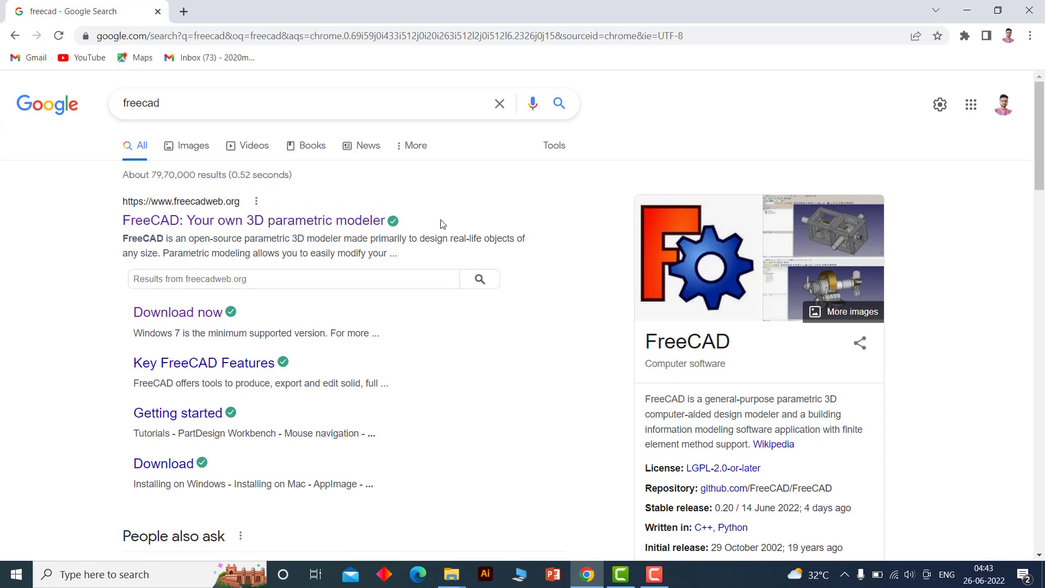
left_click(240, 222)
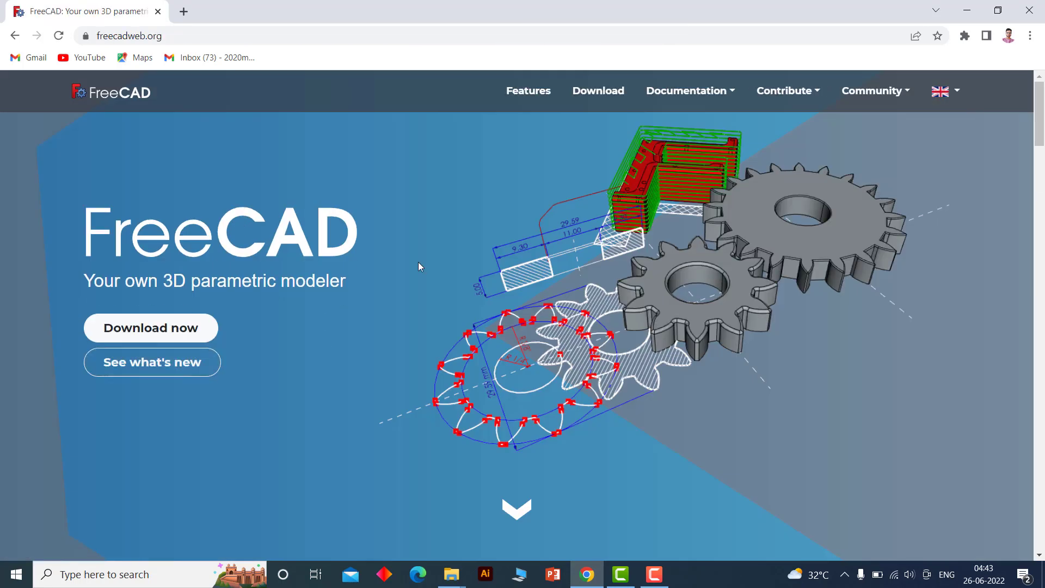
scroll(472, 375, "down", 2)
scroll(460, 368, "up", 2)
scroll(413, 272, "down", 5)
scroll(420, 282, "up", 5)
Start downloading the 64-bit Windows installer from the FreeCAD Download page
left_click(602, 97)
scroll(309, 362, "down", 2)
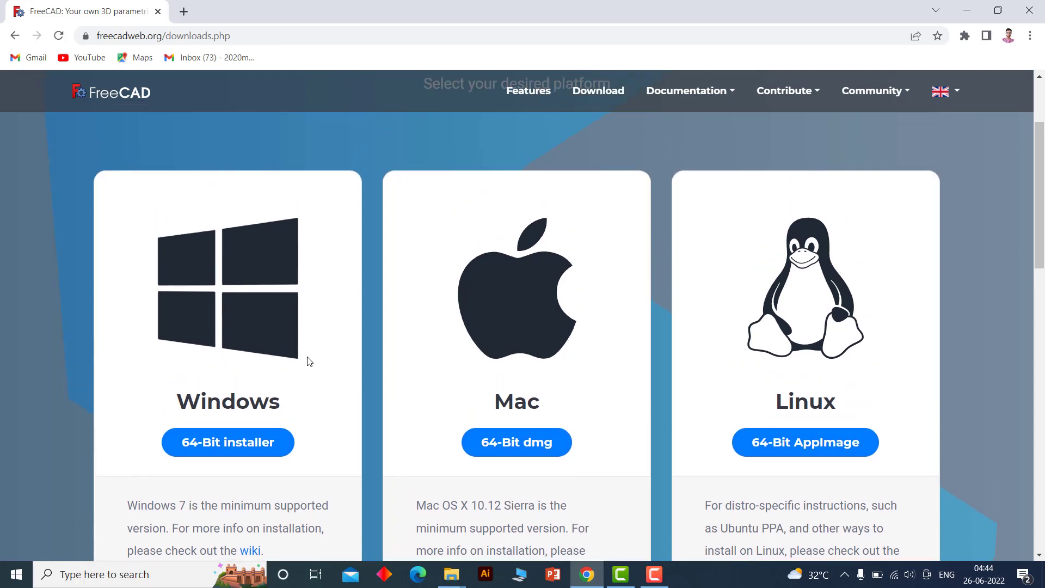
scroll(309, 361, "down", 1)
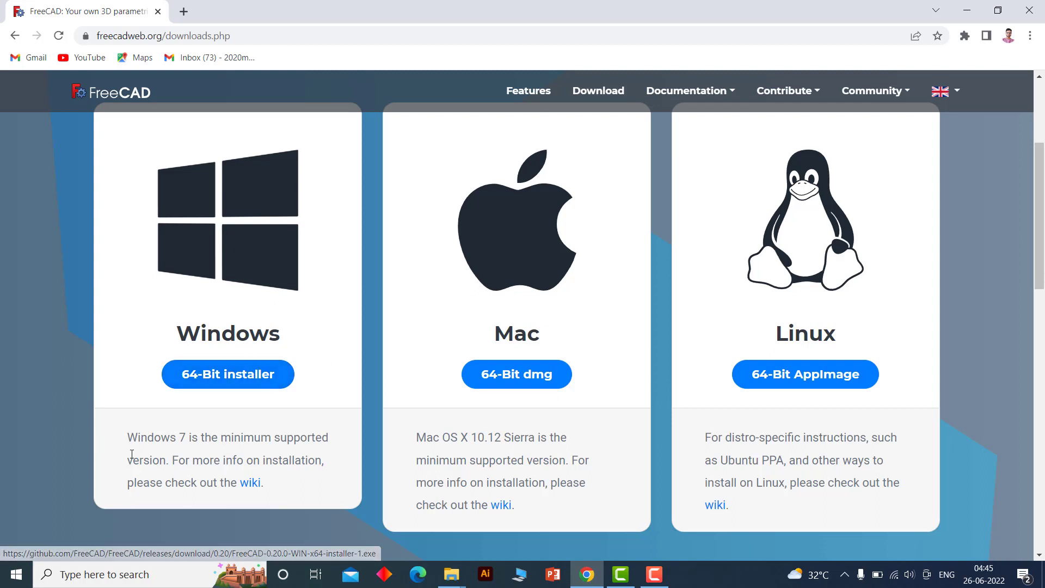
left_click_drag(127, 436, 328, 438)
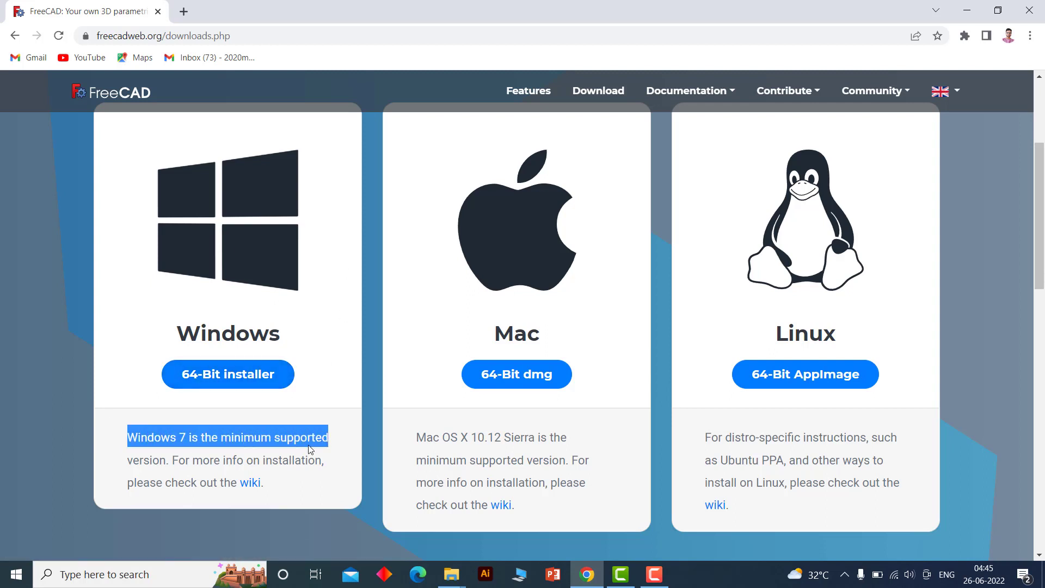
left_click(139, 442)
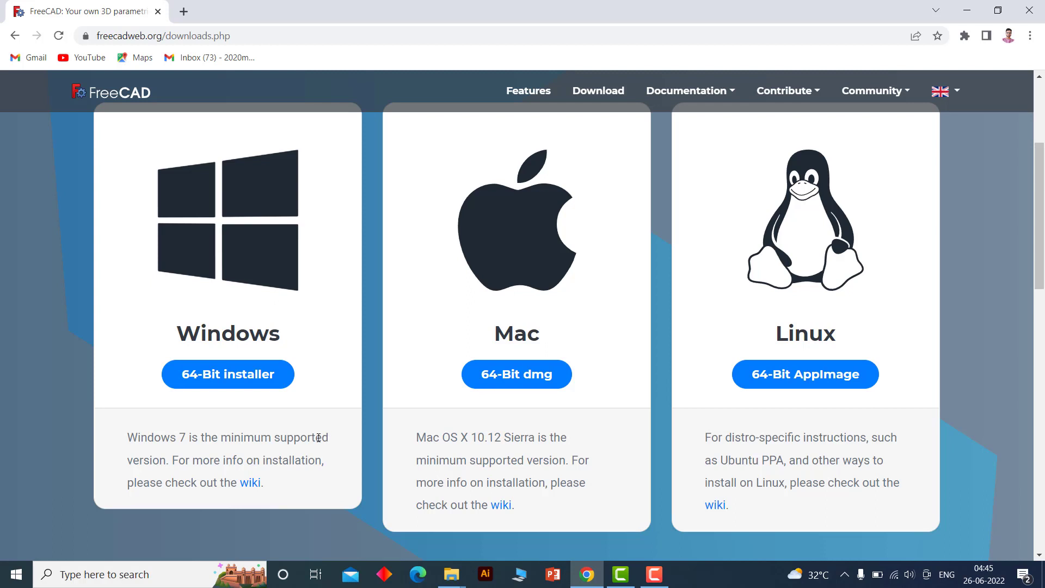
left_click(214, 381)
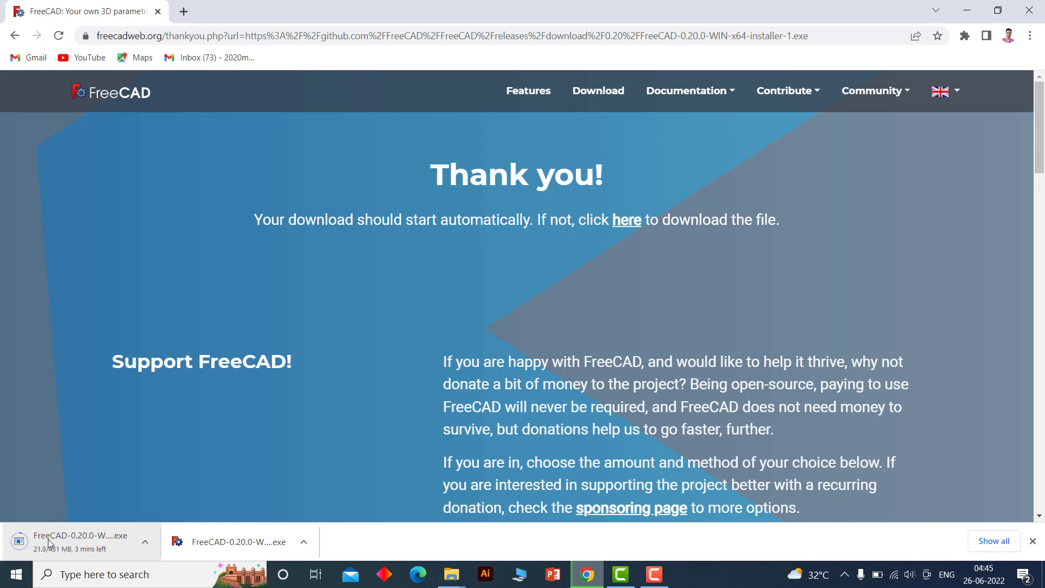
Pause the installer download and minimise Chrome to show the desktop
right_click(48, 549)
left_click(83, 489)
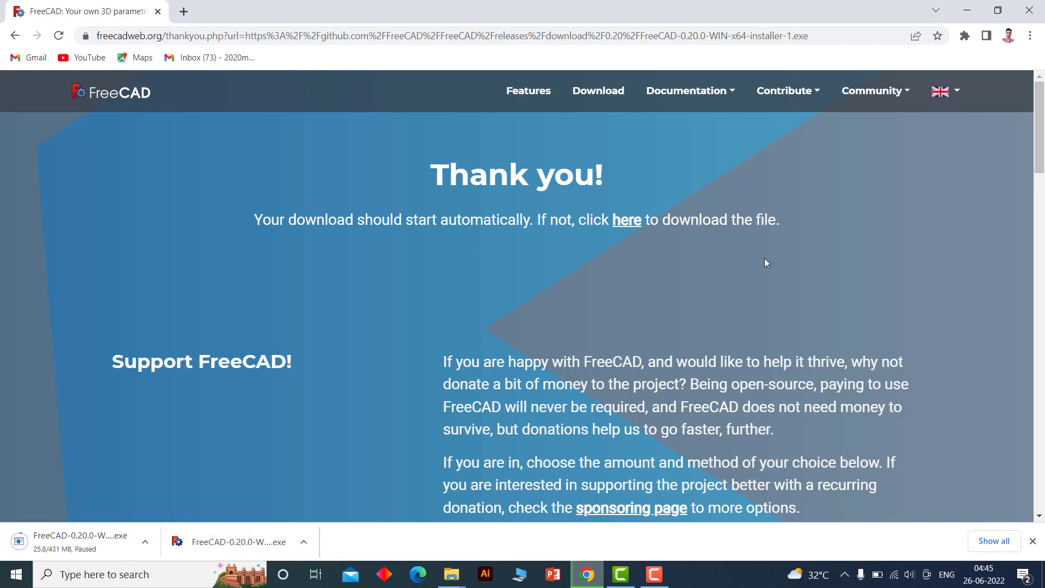
left_click(965, 11)
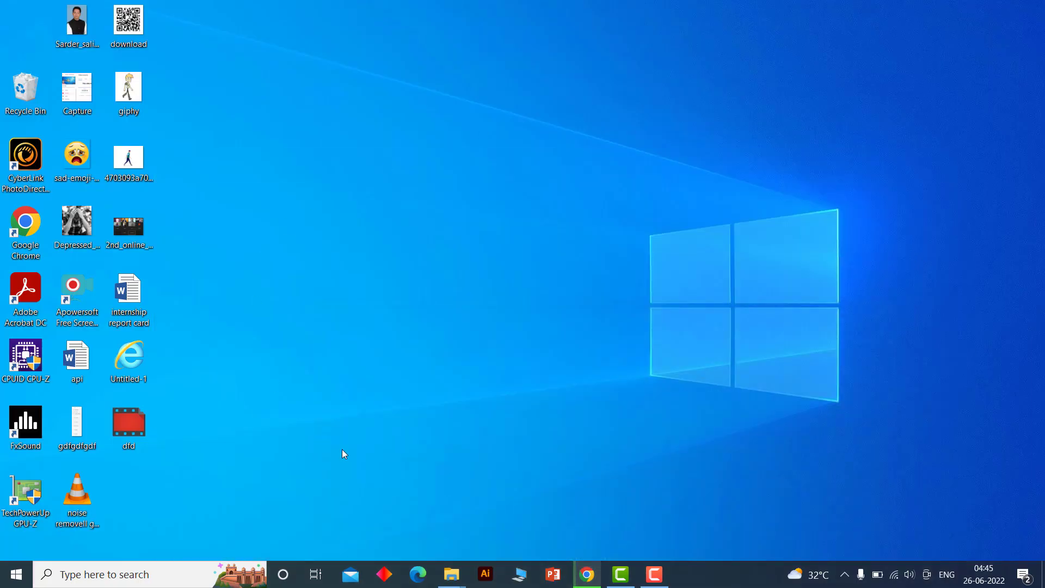
Run FreeCAD-0.20.0-WIN-x64-installer-1 from Downloads, then minimise File Explorer
left_click(528, 578)
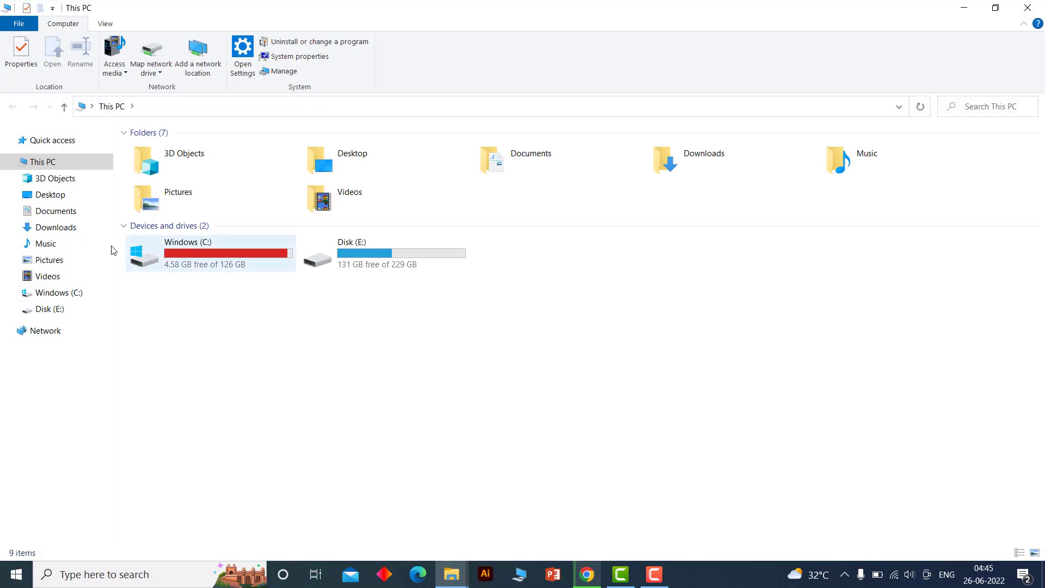
left_click(54, 229)
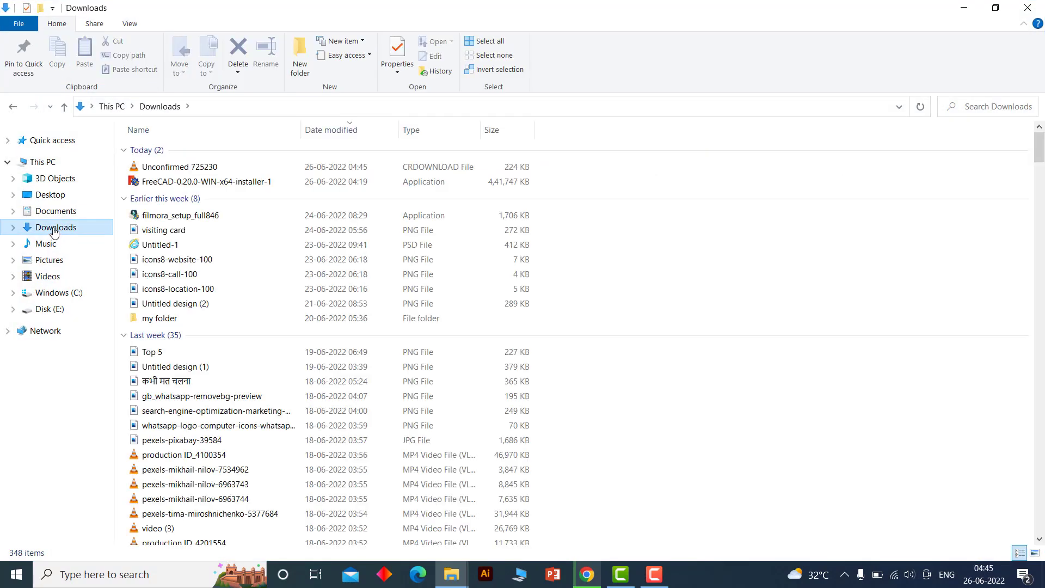
left_click(166, 185)
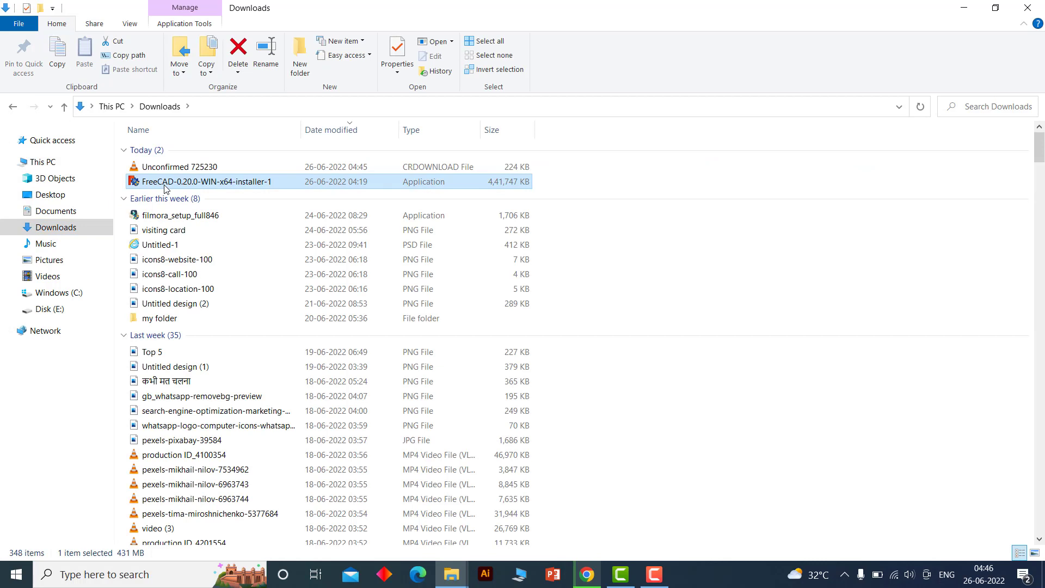
double_click(212, 185)
left_click(967, 7)
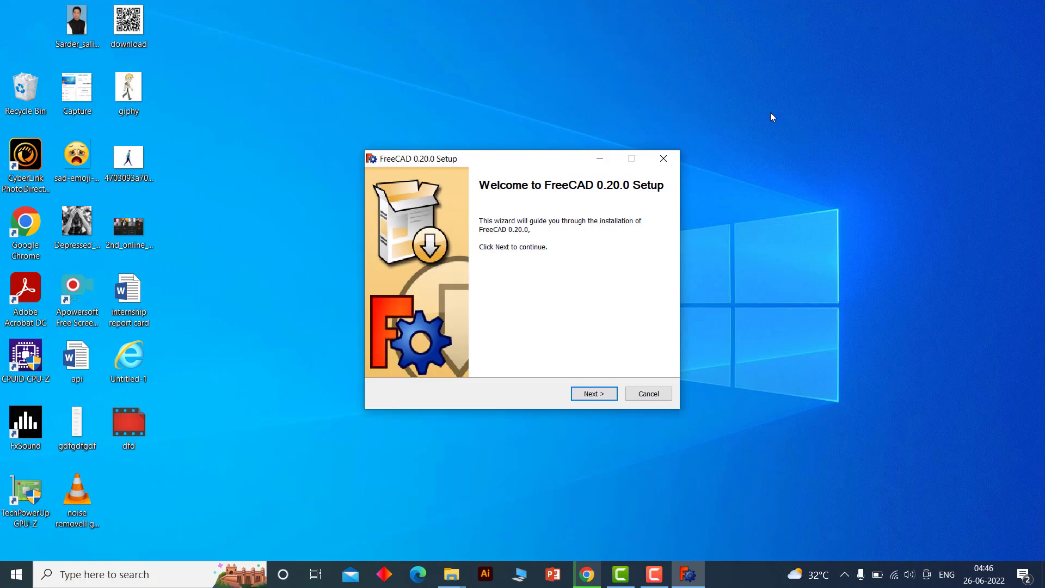
Move the Setup window, then get past the Welcome and License Agreement pages
left_click_drag(532, 163, 604, 138)
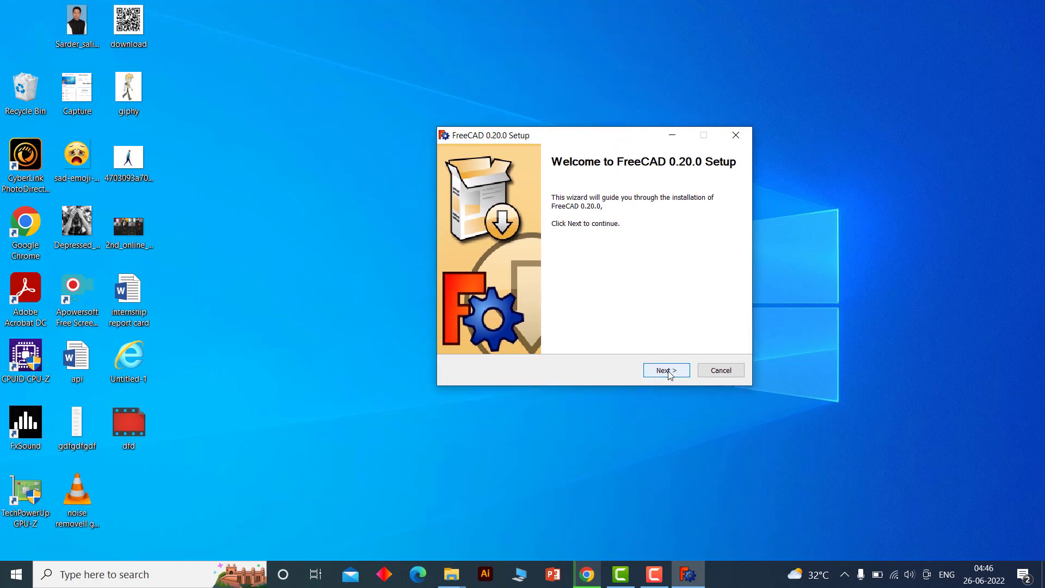
left_click(670, 375)
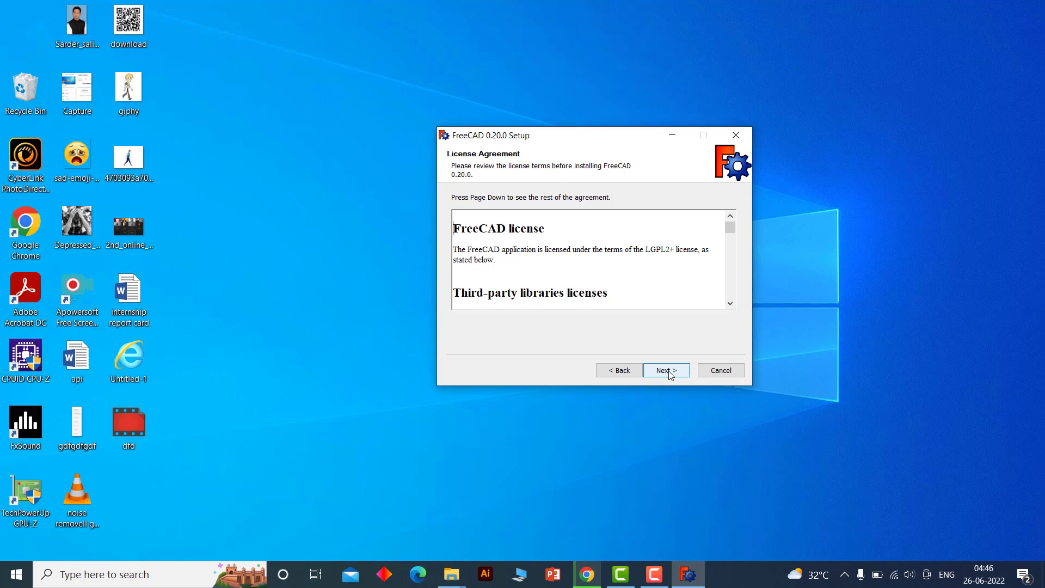
left_click(668, 370)
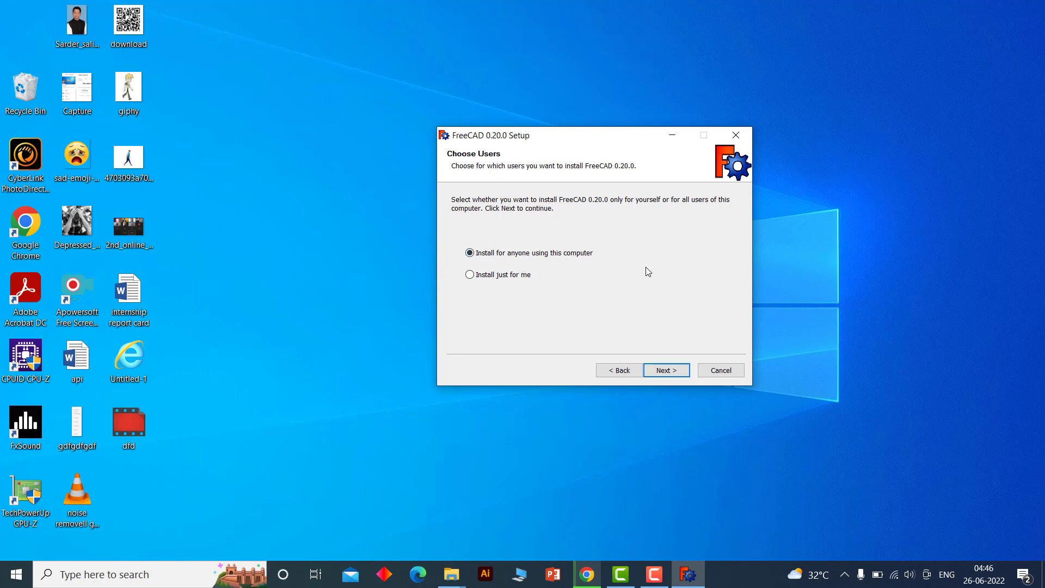
left_click(665, 375)
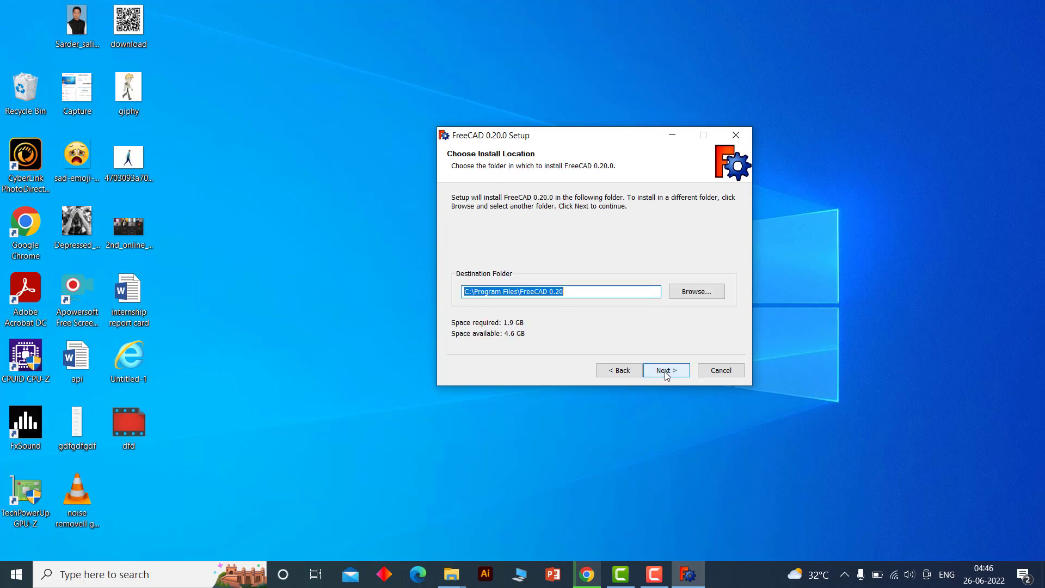
left_click(573, 292)
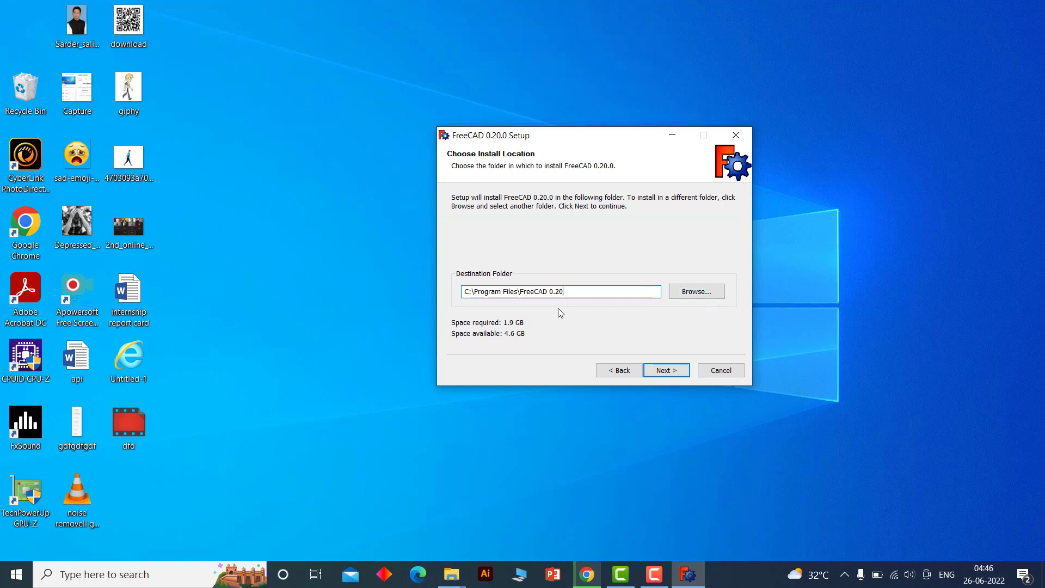
left_click_drag(468, 292, 464, 293)
left_click(521, 293, "shift")
left_click(579, 291)
left_click(696, 293)
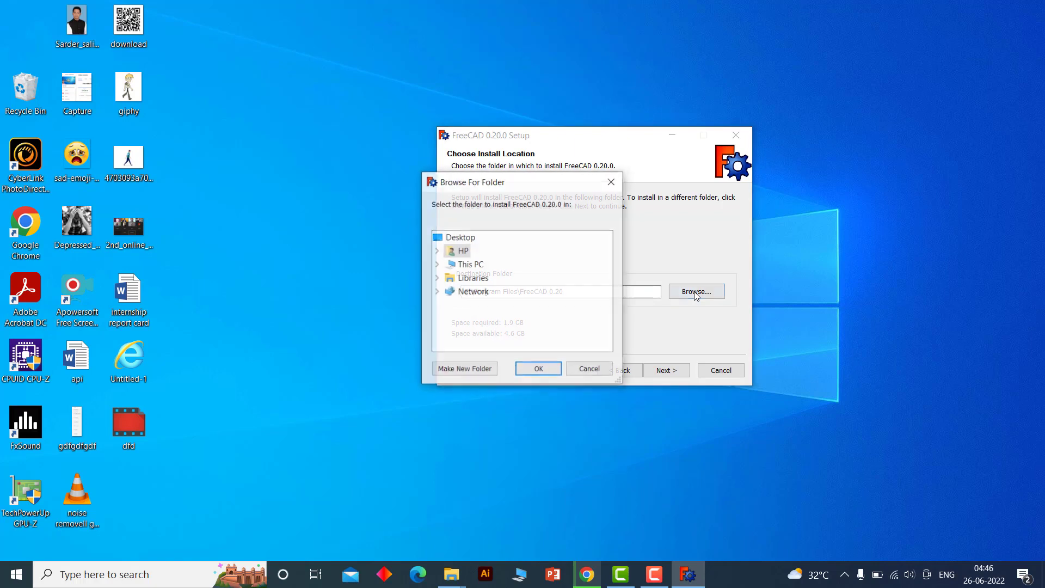
left_click(613, 182)
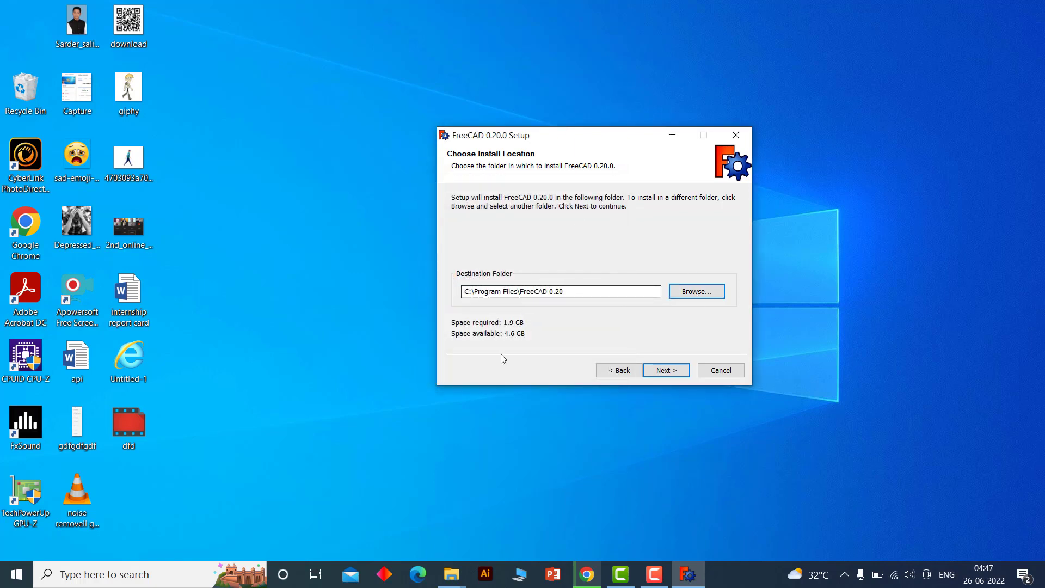
Keep the default location and all components, skip Start Menu shortcuts, and install
left_click(671, 370)
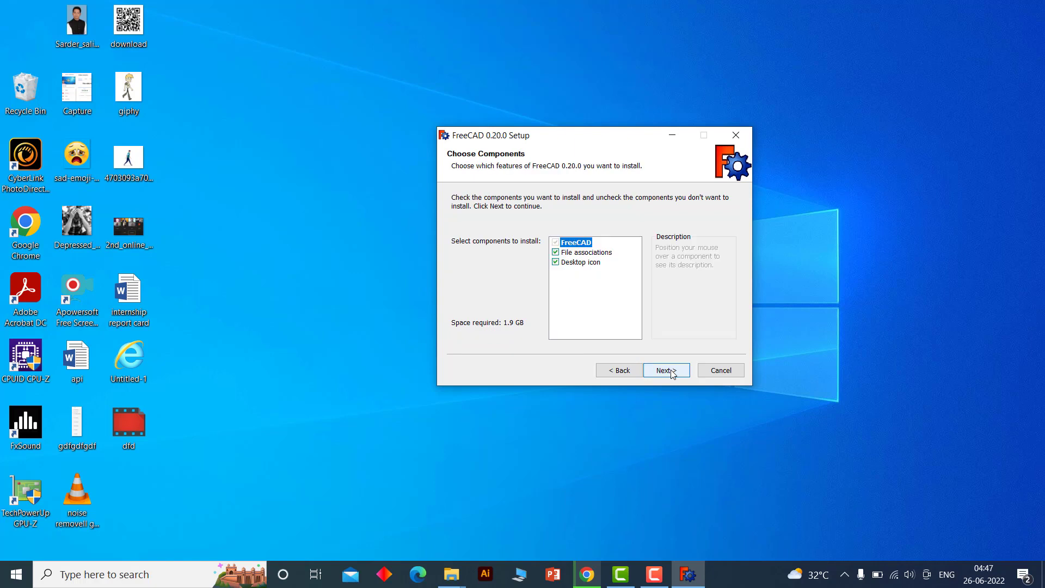
left_click(670, 370)
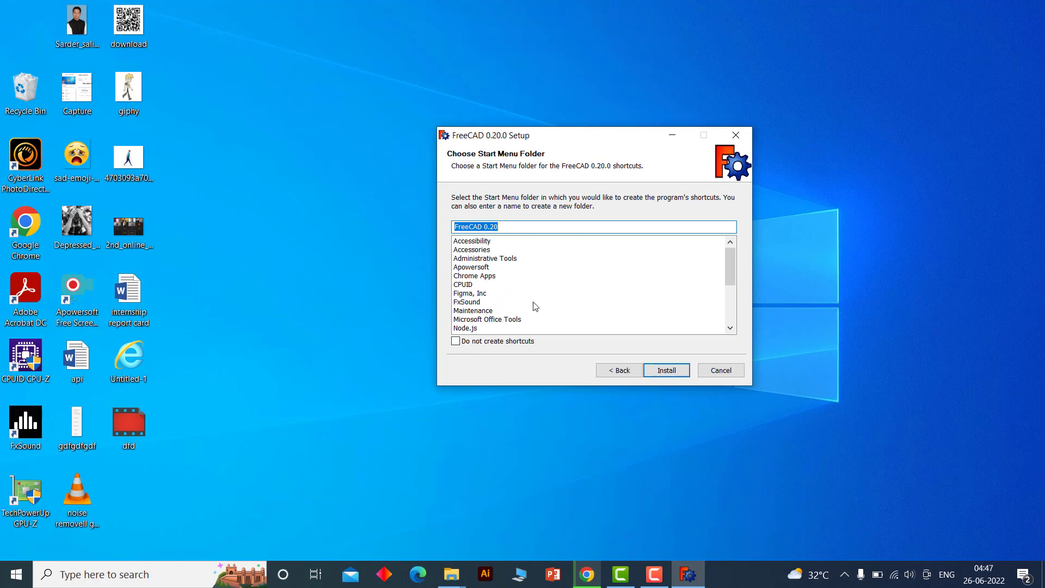
left_click(456, 342)
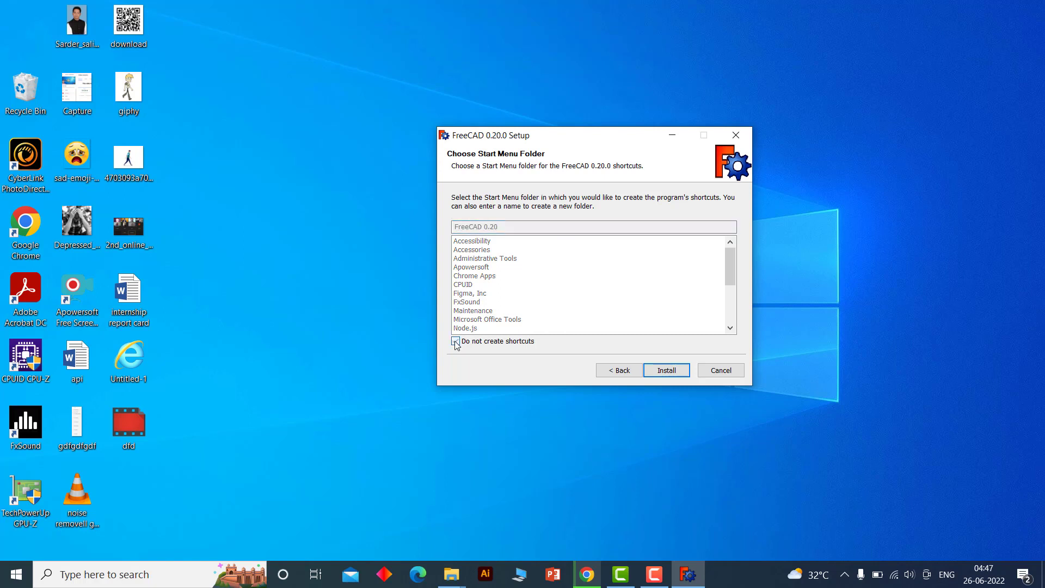
left_click(674, 373)
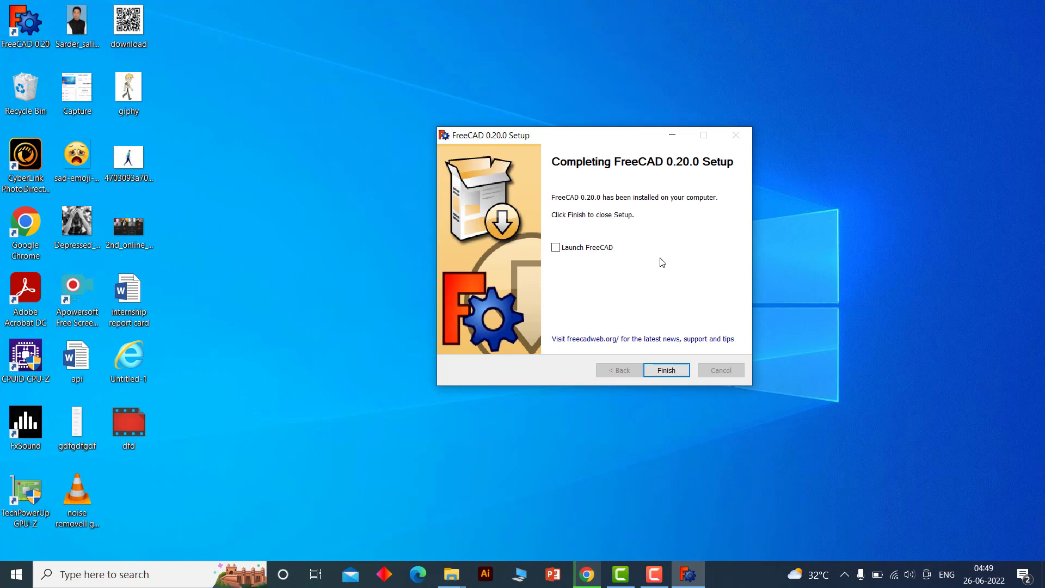
Finish Setup with 'Launch FreeCAD' ticked; search 'free' briefly while the splash loads
left_click(556, 247)
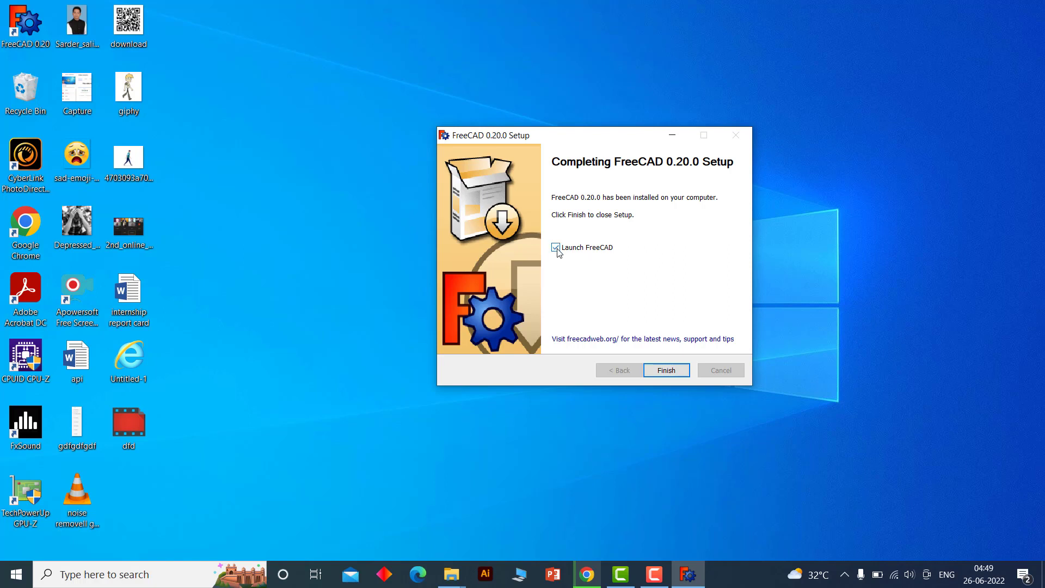
left_click(666, 371)
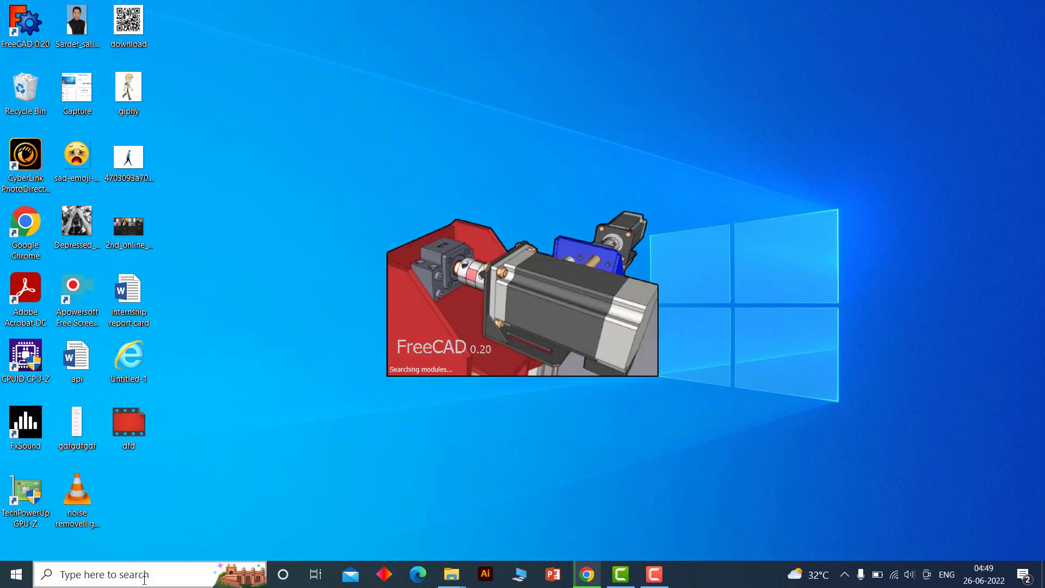
left_click(144, 579)
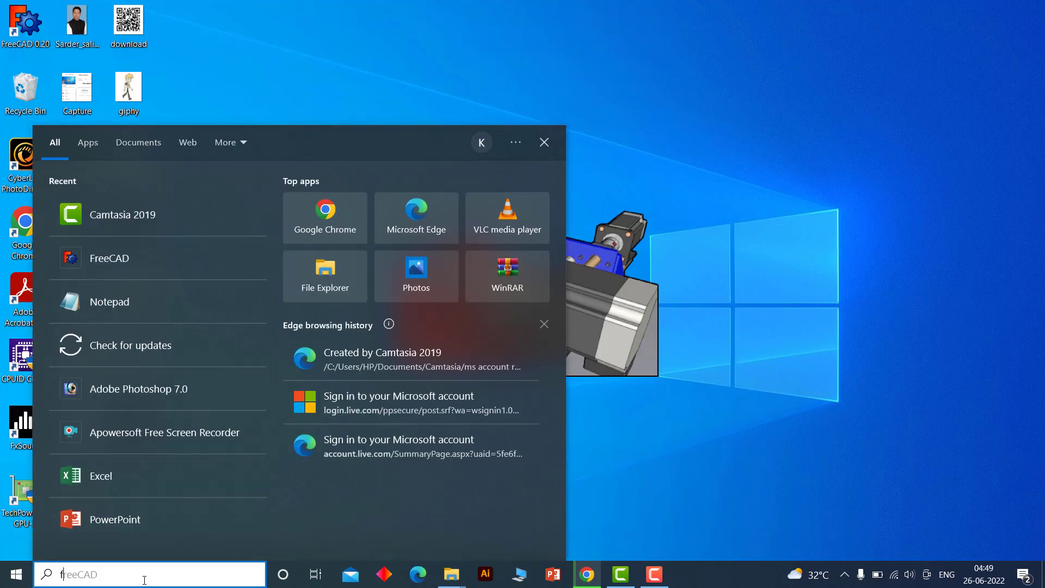
type("free")
left_click(778, 282)
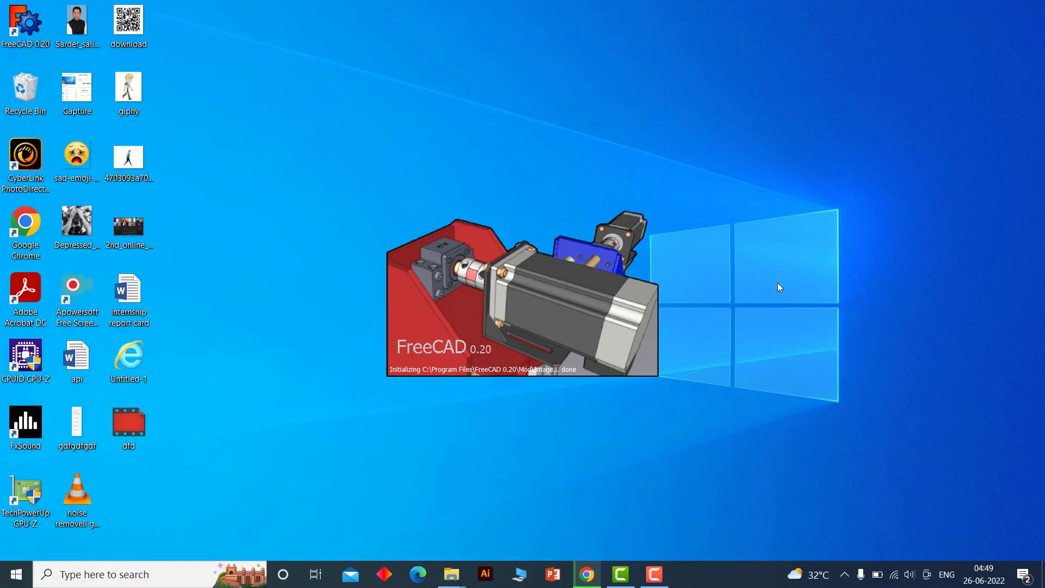